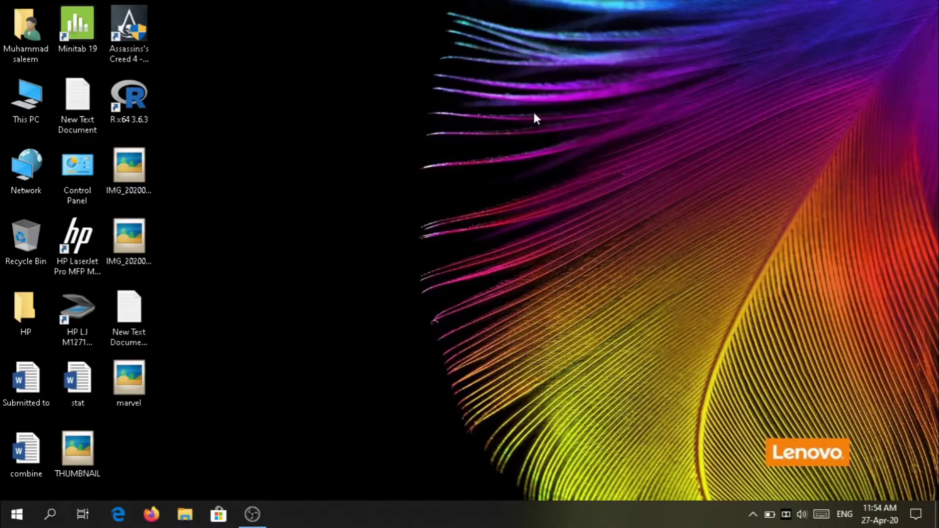
# - Search Windows for "power plan", open Edit power plan, and leave the plan's settings for the Power Options overview
pyautogui.press('capslock')
pyautogui.click(50, 514)
pyautogui.write('power')
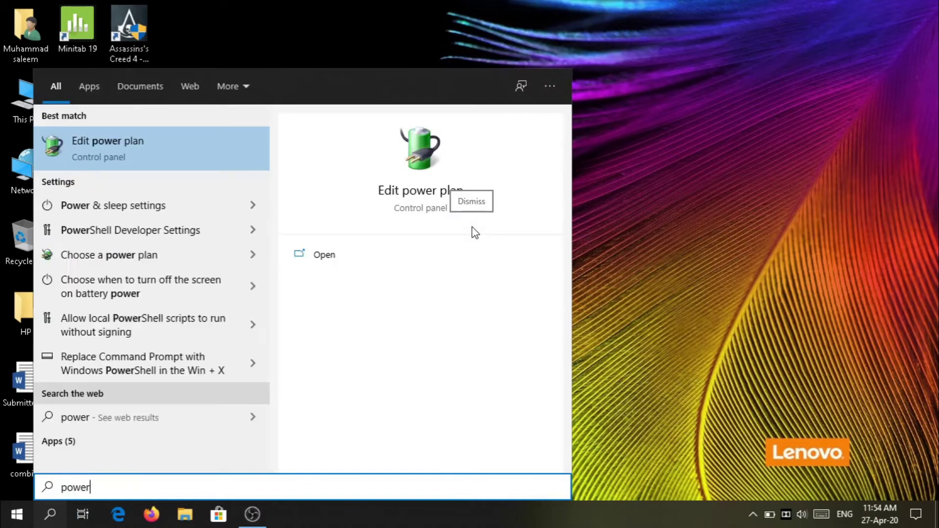
pyautogui.write(' plan')
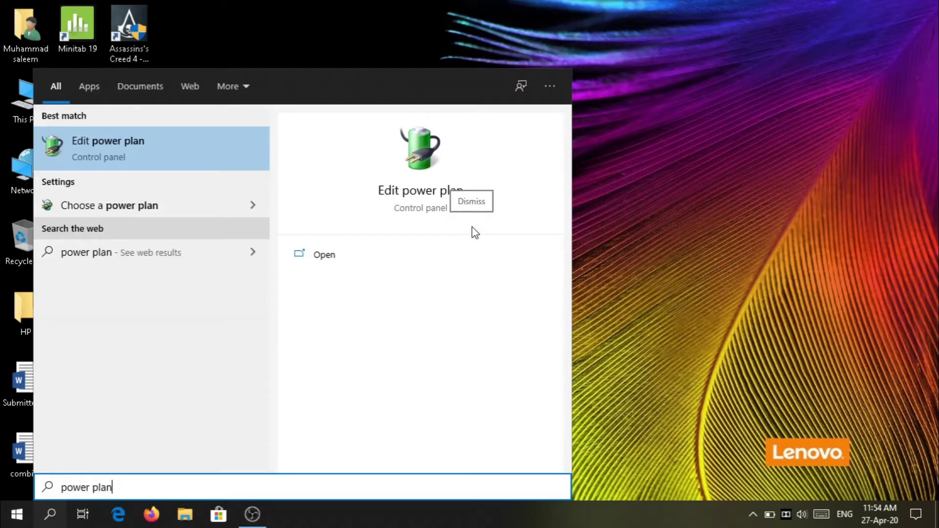
pyautogui.press('Escape')
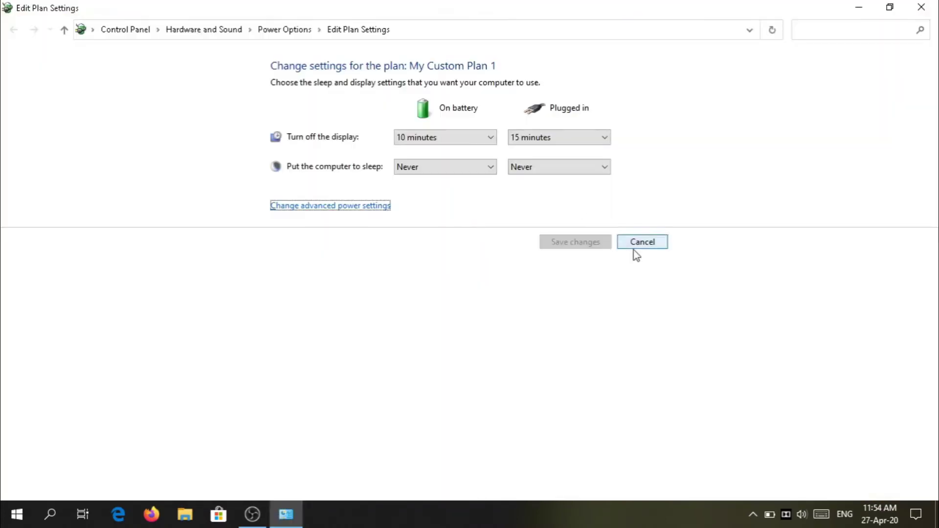
pyautogui.click(643, 240)
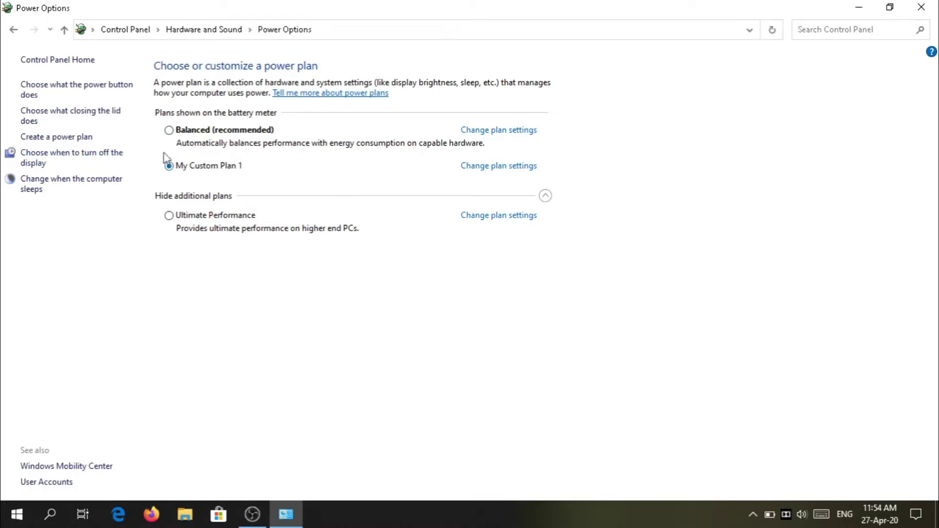
# - Start creating a power plan based on High performance, cancel it, and close Power Options
pyautogui.click(73, 140)
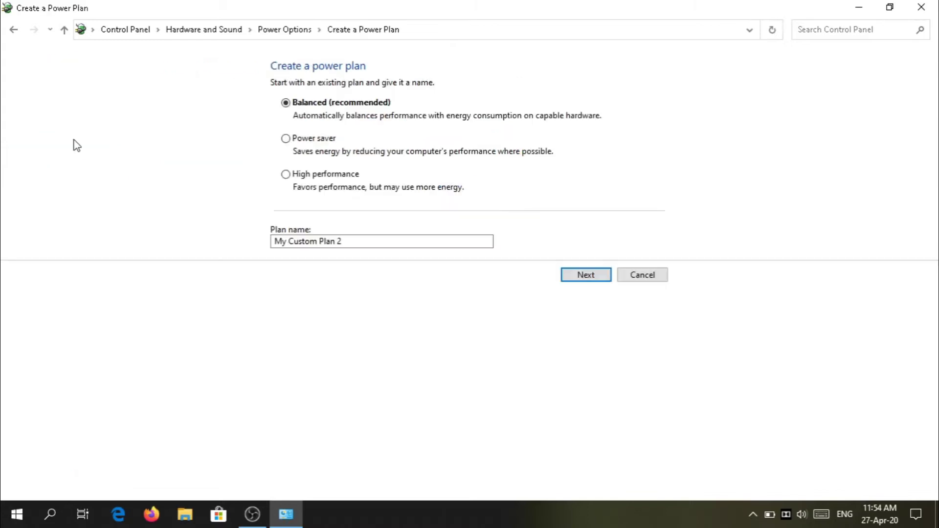
pyautogui.click(285, 174)
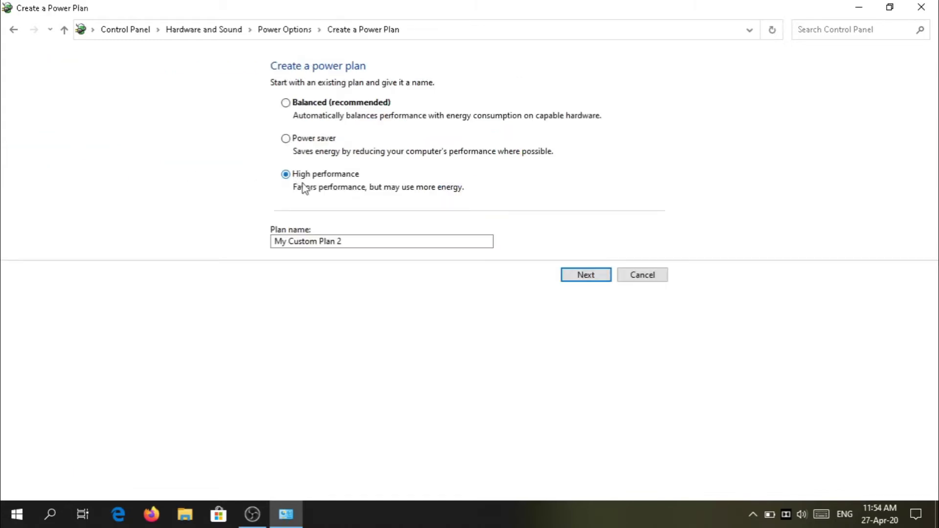
pyautogui.click(648, 276)
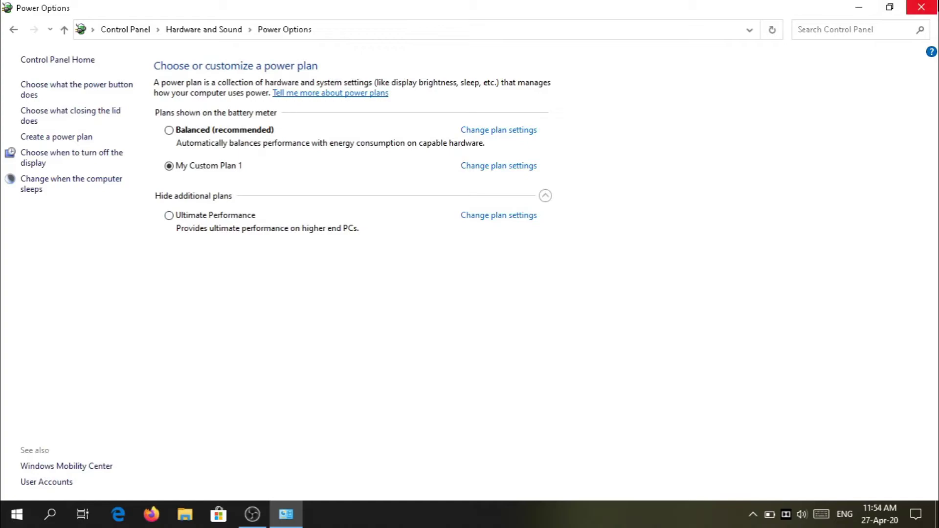
pyautogui.click(921, 6)
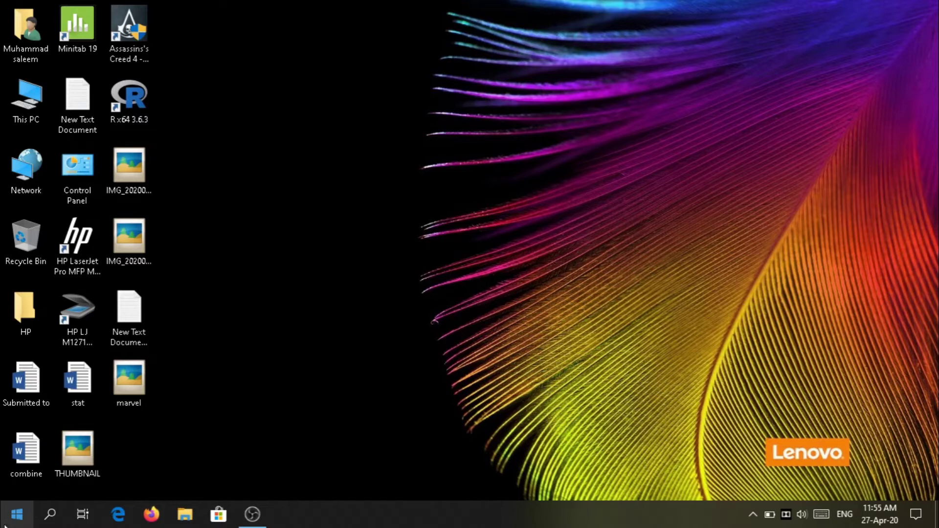
# - Run the "temp" command to view the contents of the Windows Temp folder, and close the folder
pyautogui.rightClick(17, 513)
pyautogui.click(15, 465)
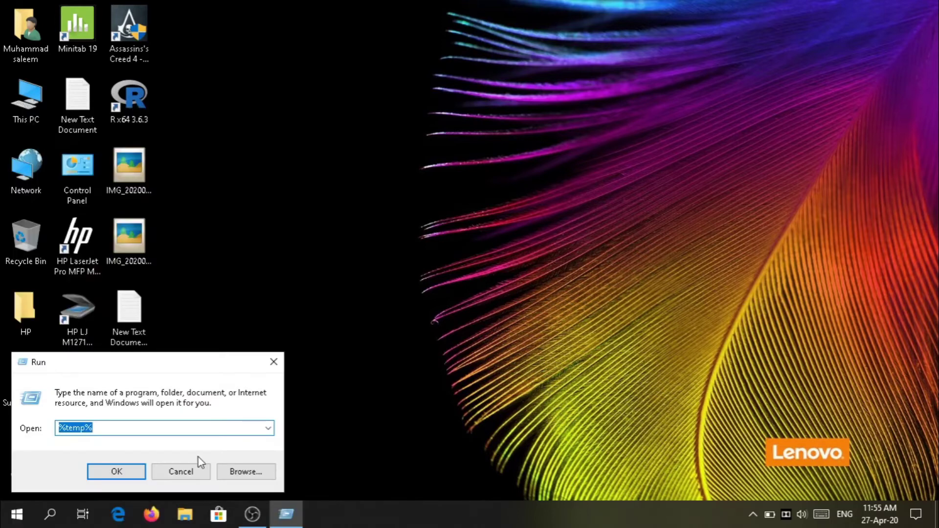
pyautogui.press('BackSpace')
pyautogui.write('temp')
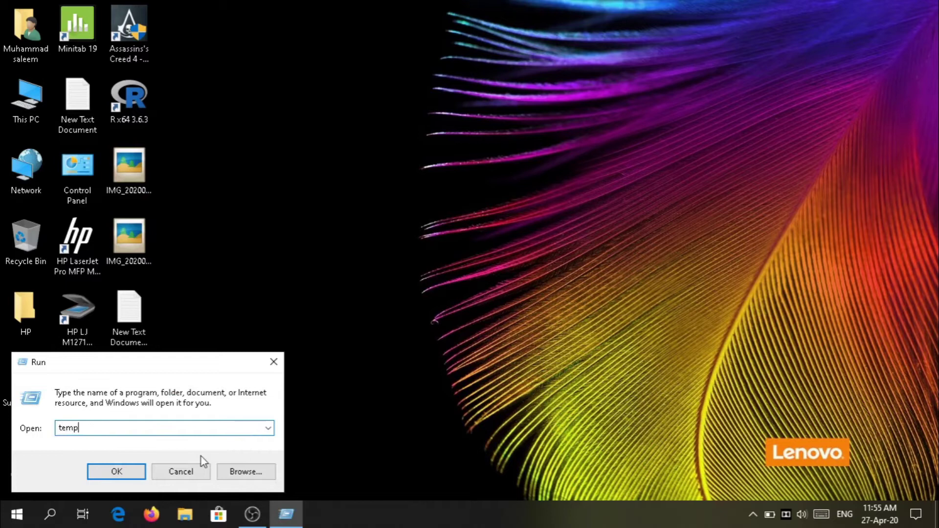
pyautogui.press('Return')
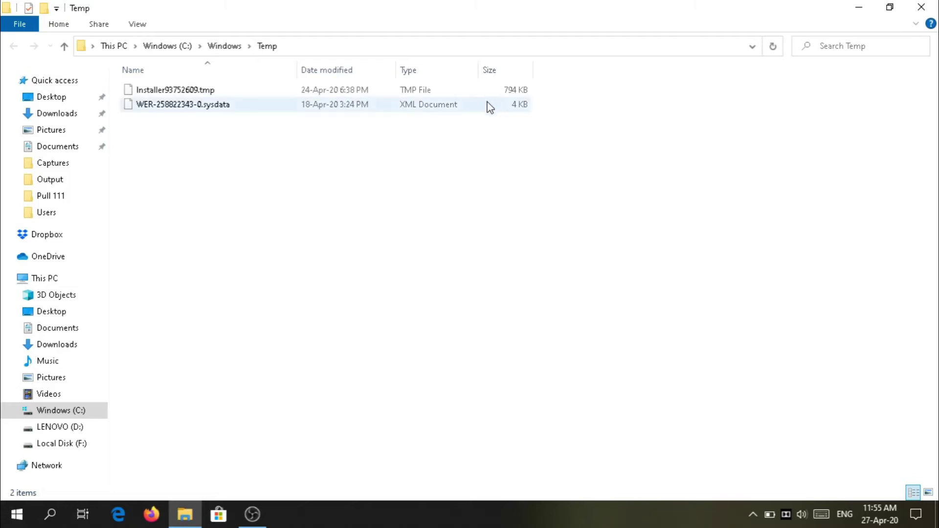
pyautogui.click(922, 7)
pyautogui.rightClick(776, 6)
pyautogui.click(779, 39)
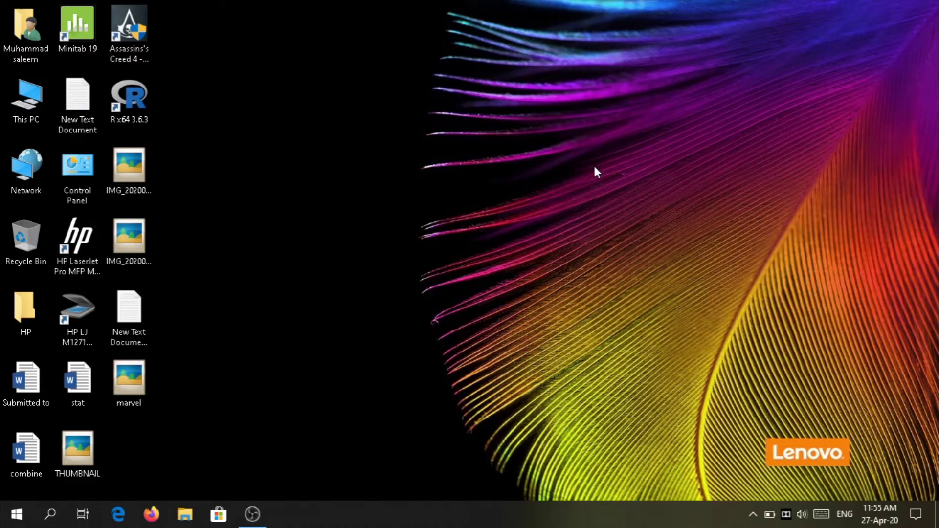
# - Examine the status and startup impact of the startup programs in Task Manager, and close it
pyautogui.rightClick(654, 512)
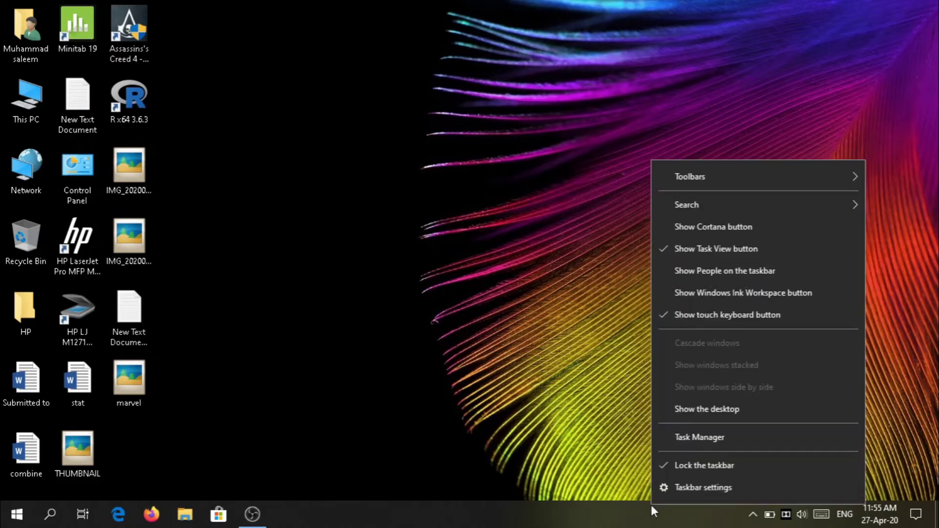
pyautogui.click(712, 434)
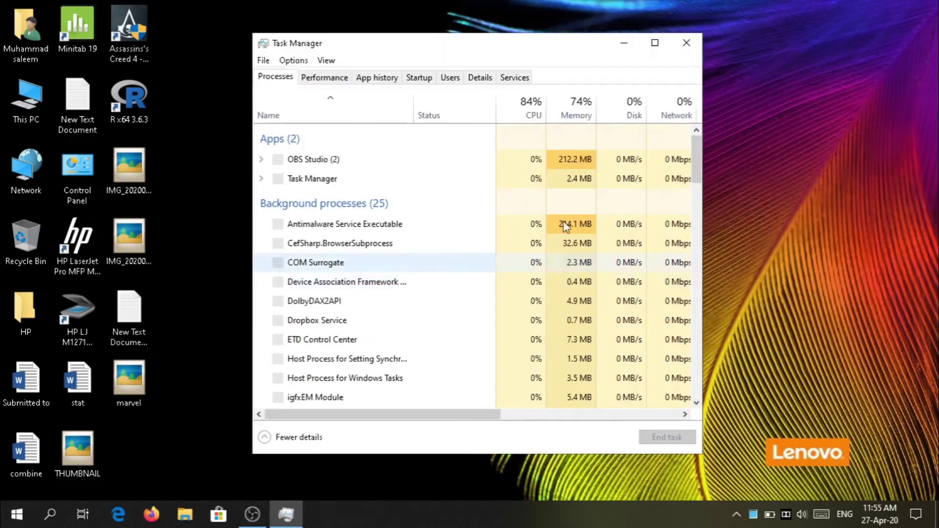
pyautogui.click(422, 79)
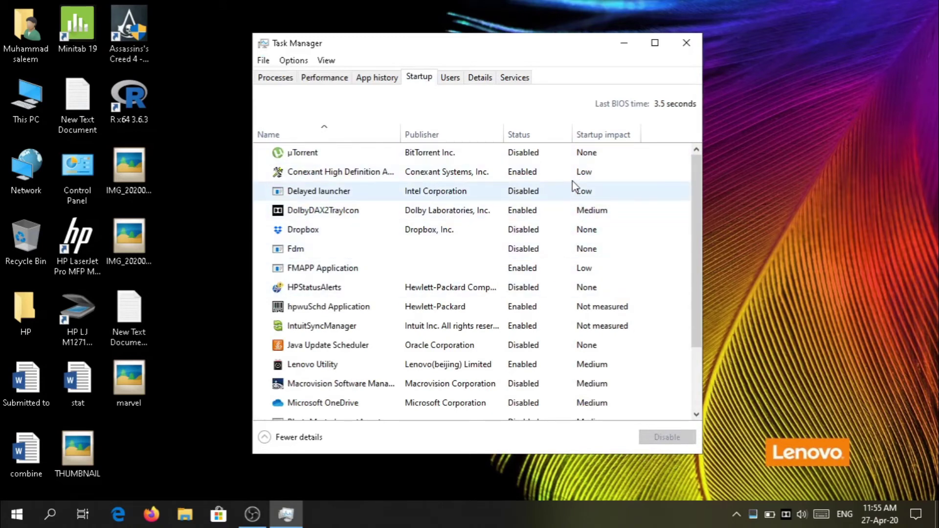
pyautogui.click(625, 152)
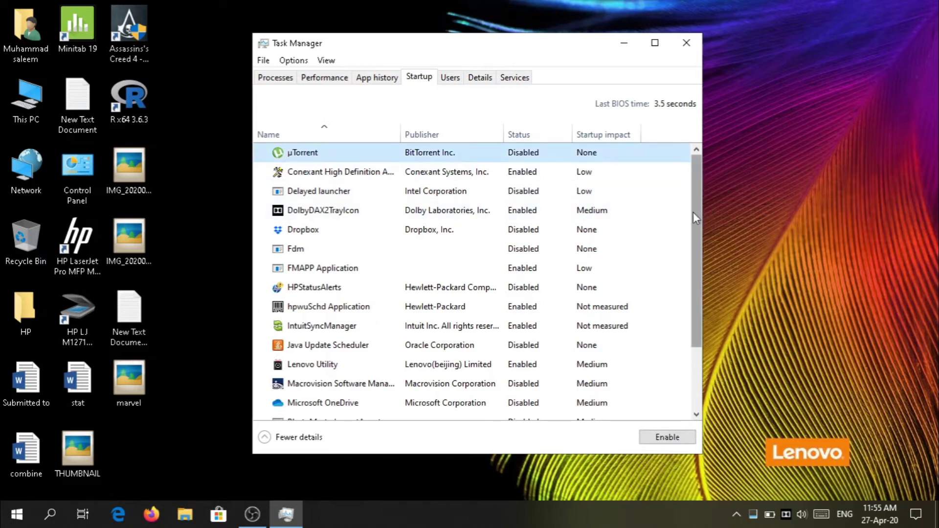
pyautogui.click(603, 232)
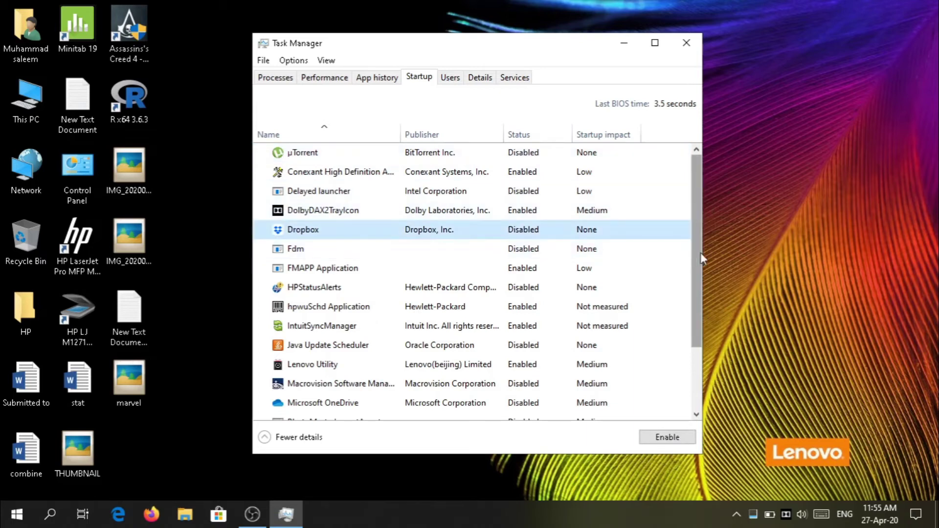
pyautogui.moveTo(697, 249); pyautogui.dragTo(688, 324)
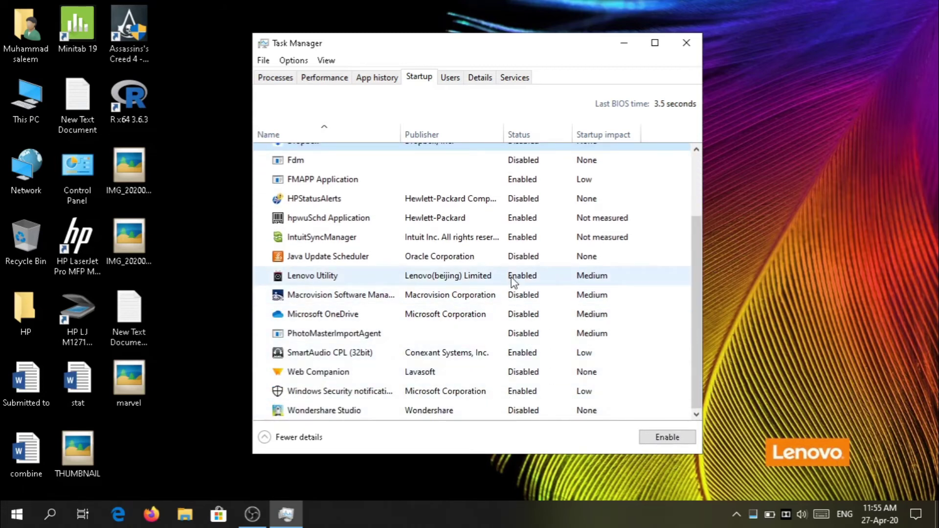
pyautogui.click(681, 53)
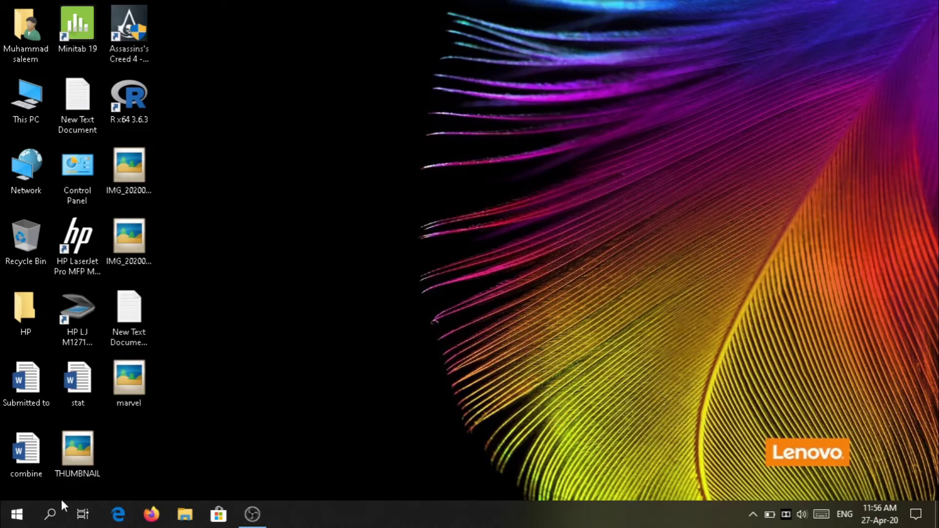
# - Open Defragment and Optimize Drives, start optimizing the Windows (C:) drive, stop the run, and close the tool
pyautogui.click(51, 515)
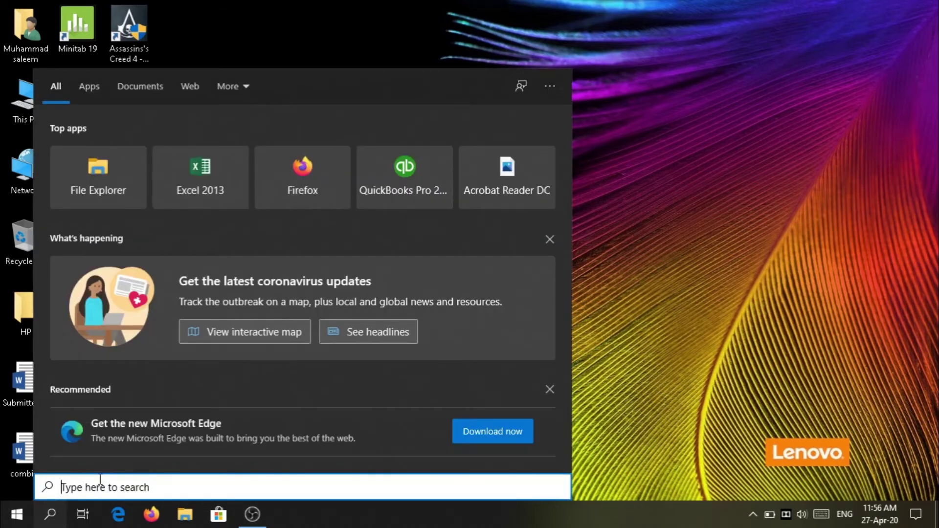
pyautogui.write('defr')
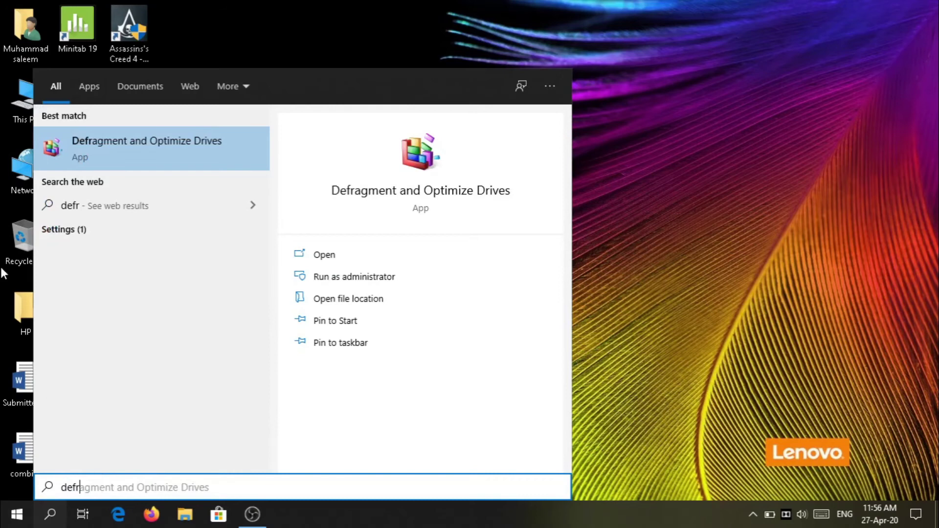
pyautogui.click(372, 259)
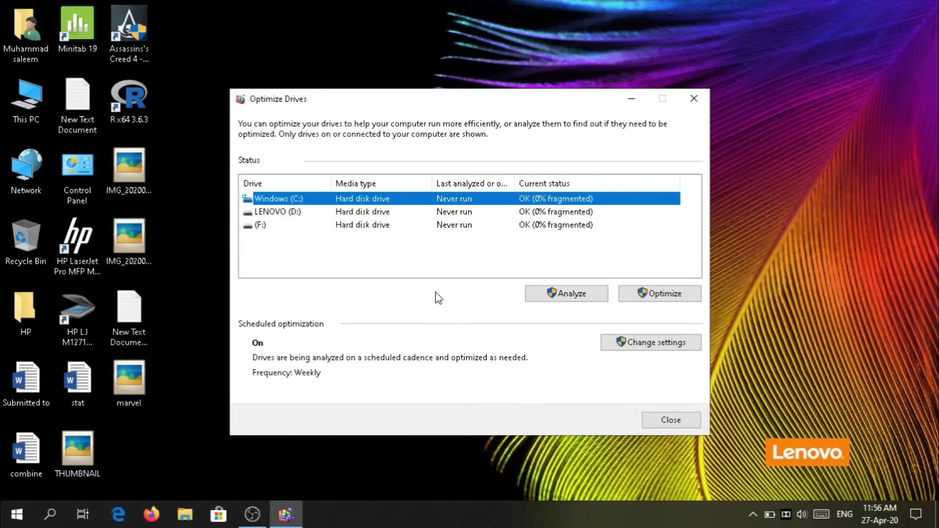
pyautogui.click(664, 300)
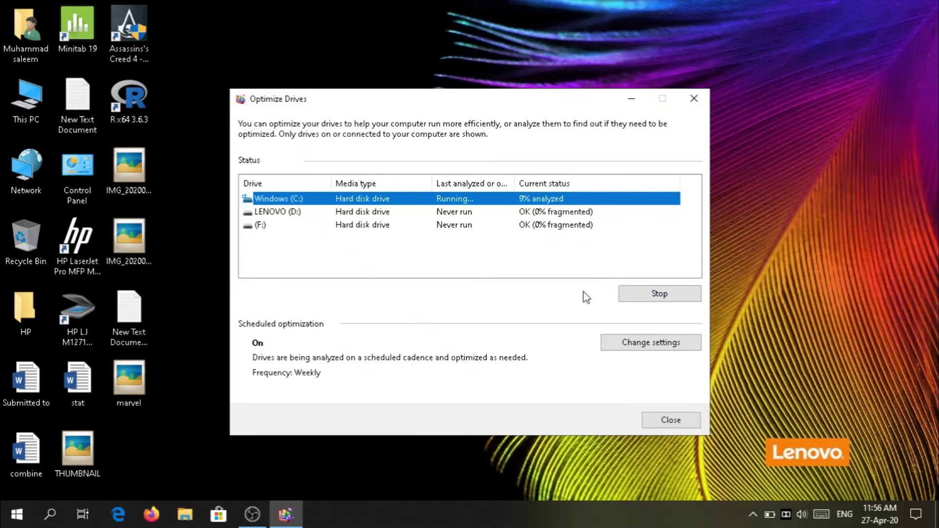
pyautogui.click(638, 300)
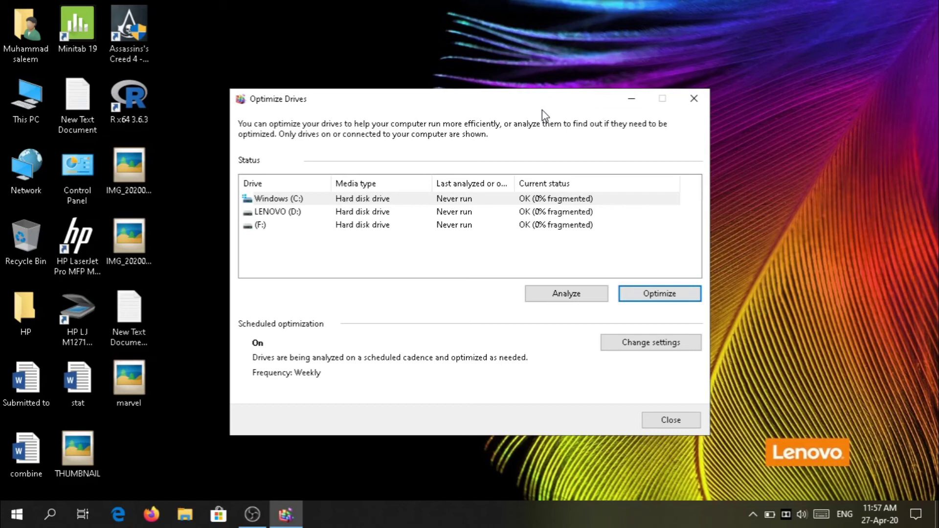
pyautogui.click(698, 103)
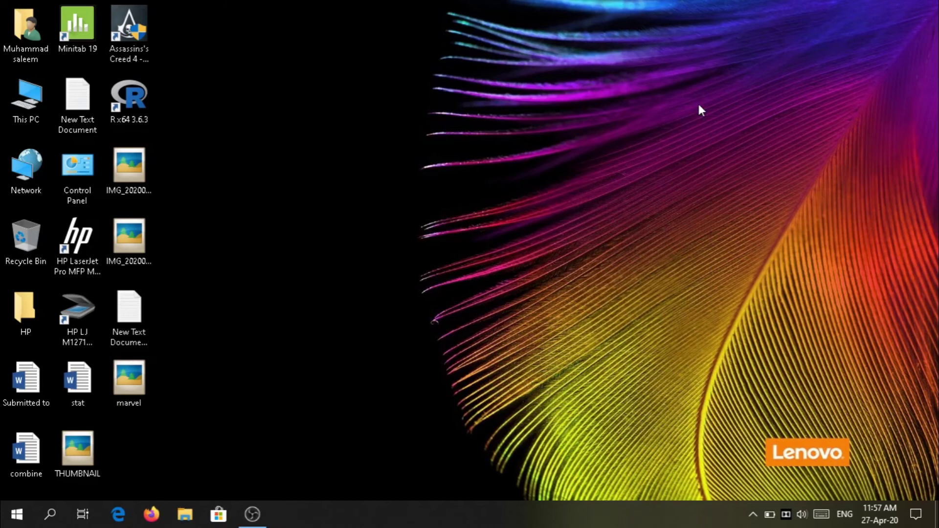